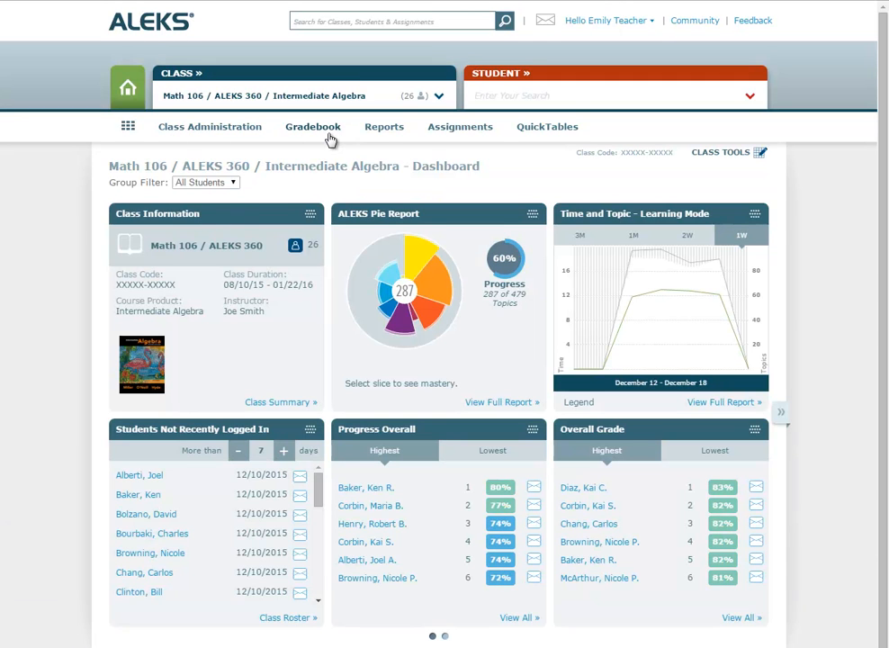
Step: Open Gradebook Setup, view the Pie Mastery category info, and open the Gradebook Setup Guide PDF
mouse_move(328, 135)
left_click(214, 189)
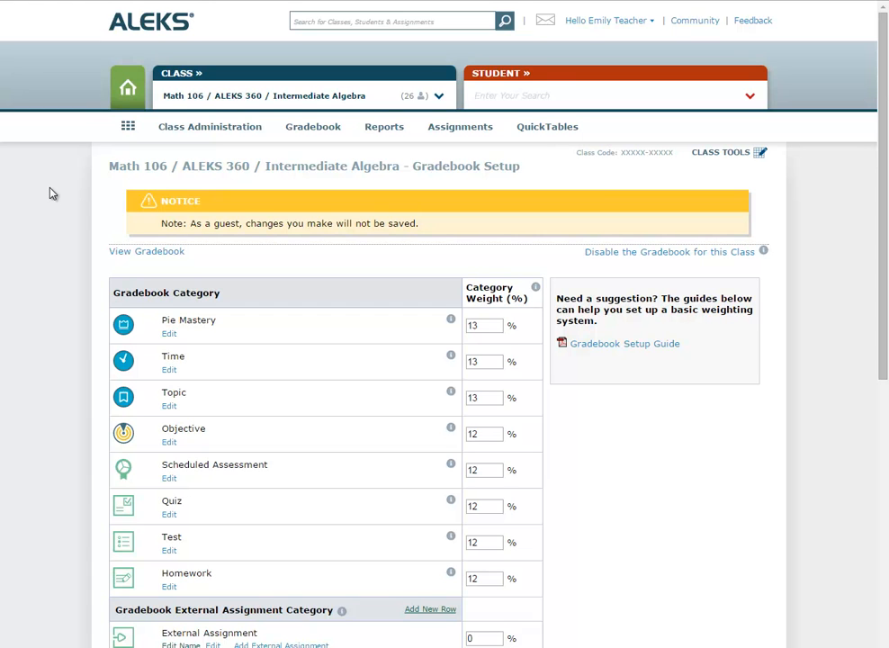
left_click(451, 320)
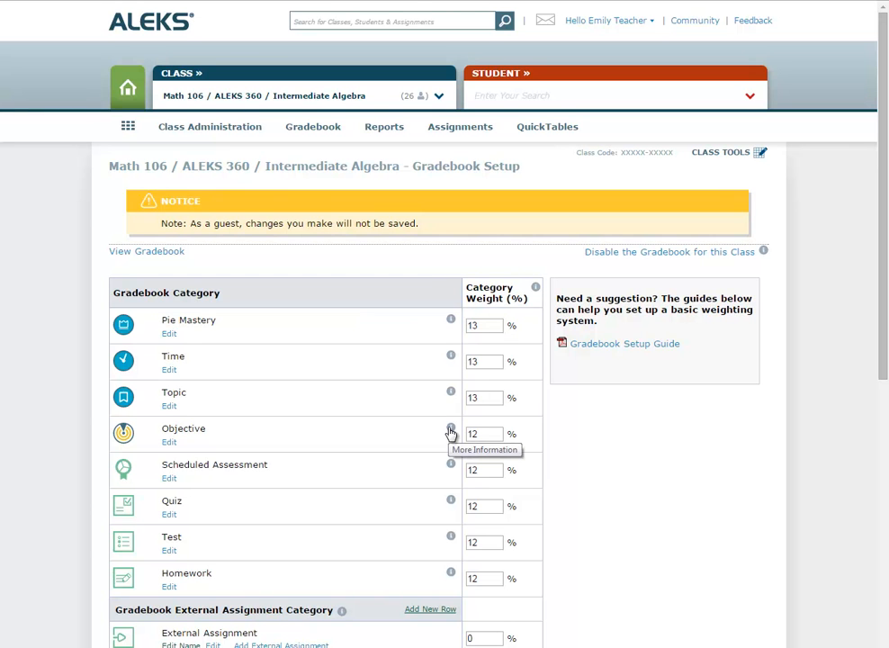
left_click(594, 347)
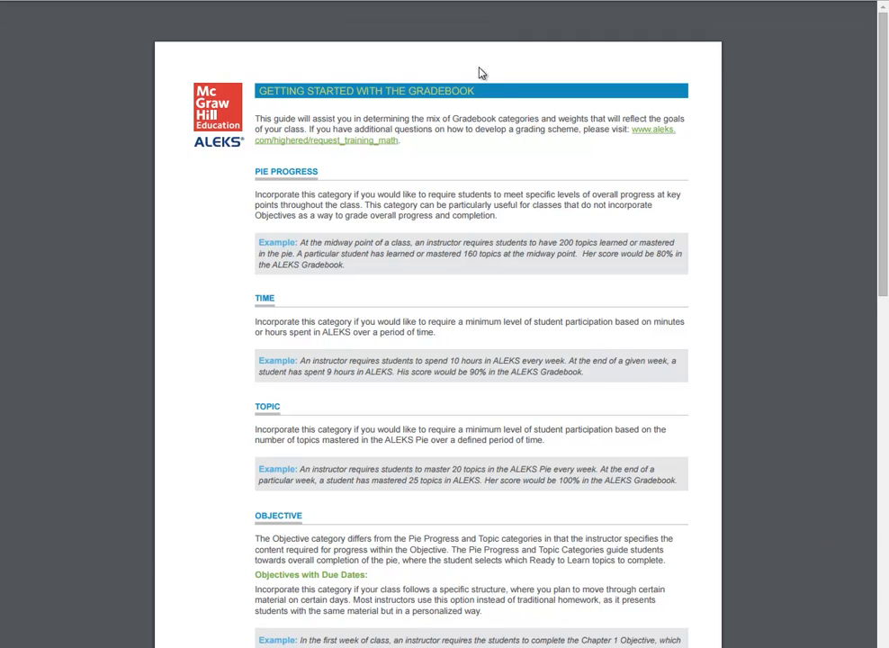
Step: Close the Gradebook_setup_HE_r2.pdf guide tab with Ctrl+W to get back to Gradebook Setup
key("ctrl+w")
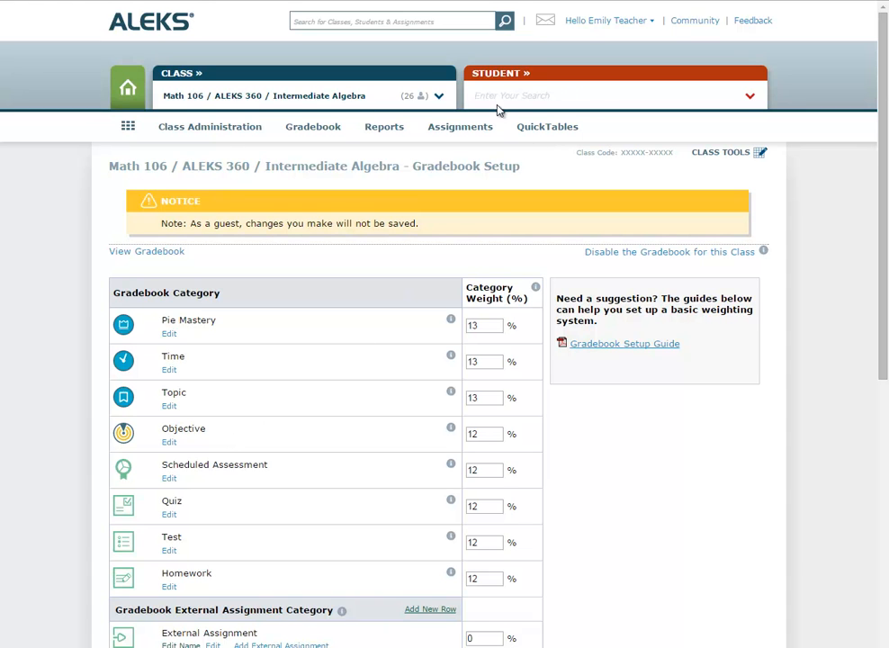
Step: Go to the Assignment List, start a new Time Goal, then cancel it unsaved
mouse_move(477, 127)
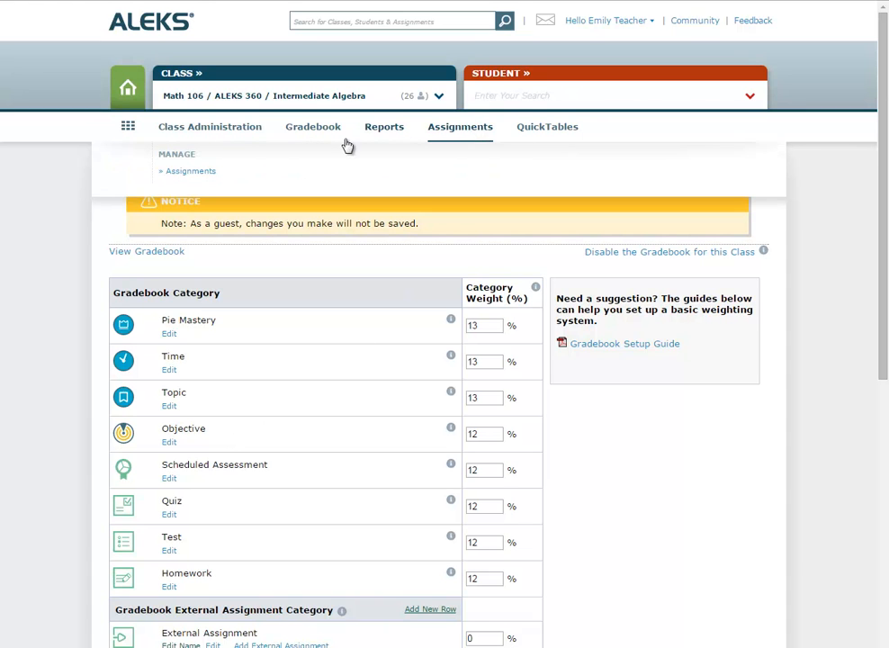
left_click(191, 171)
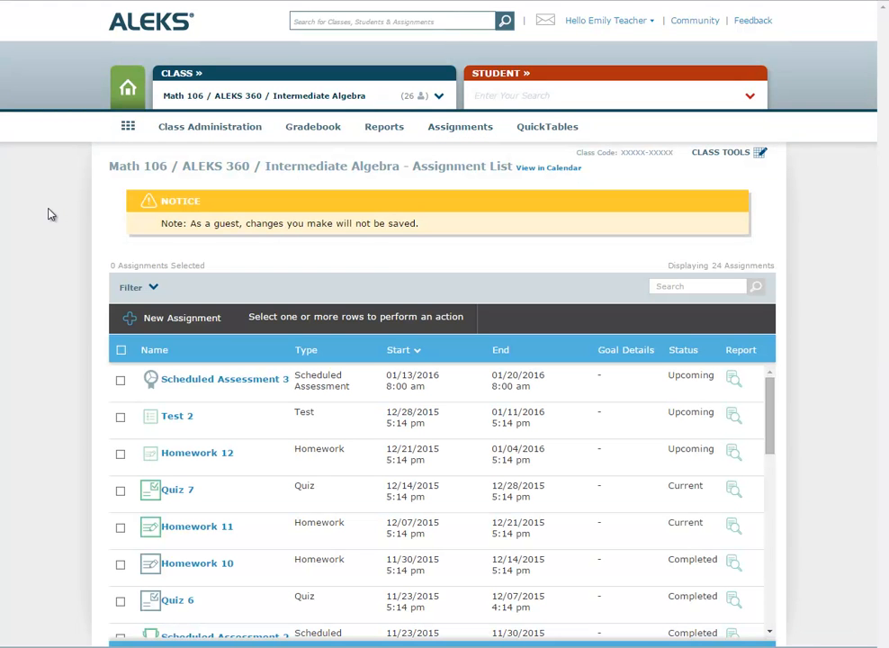
left_click(178, 330)
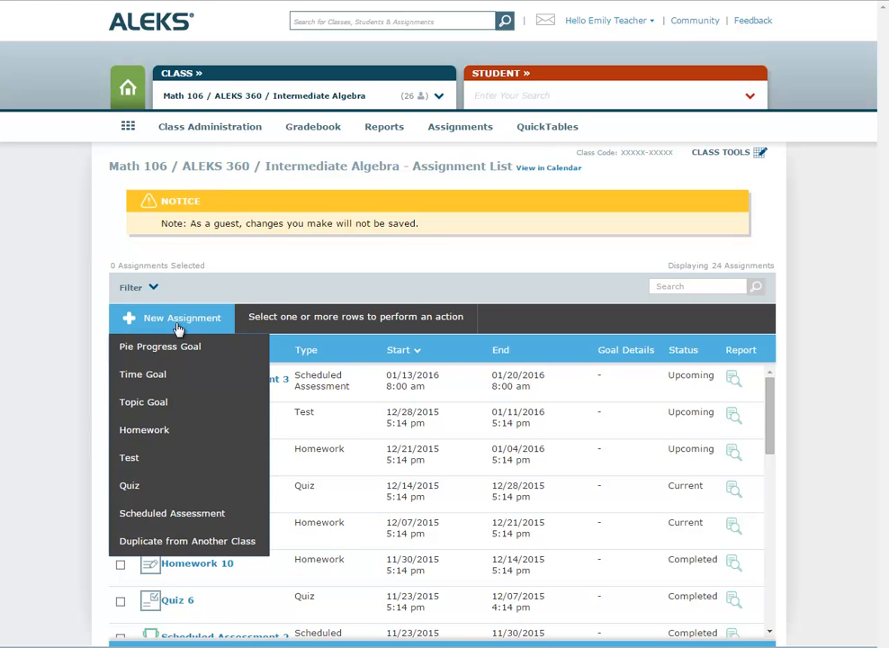
left_click(190, 391)
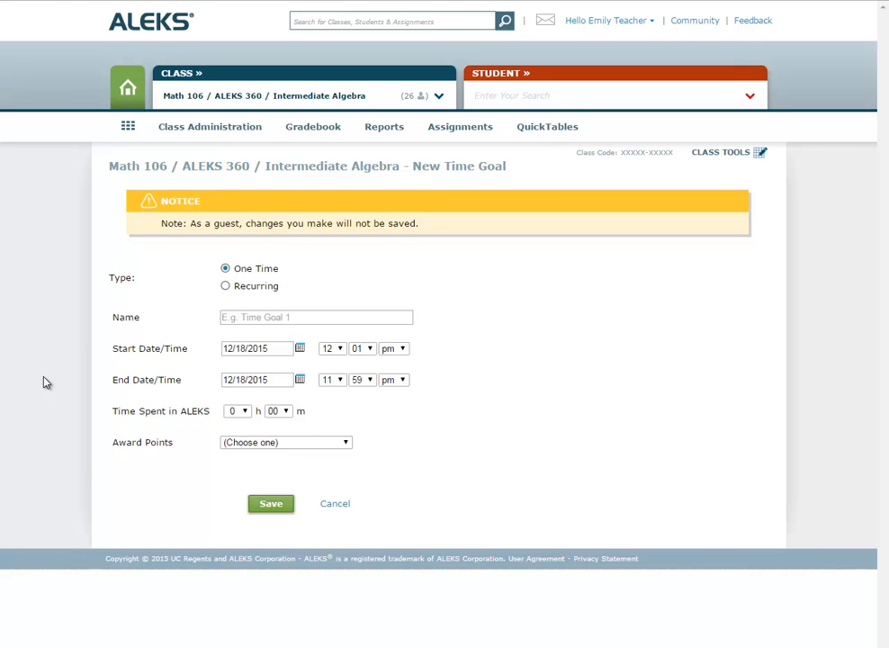
left_click(338, 508)
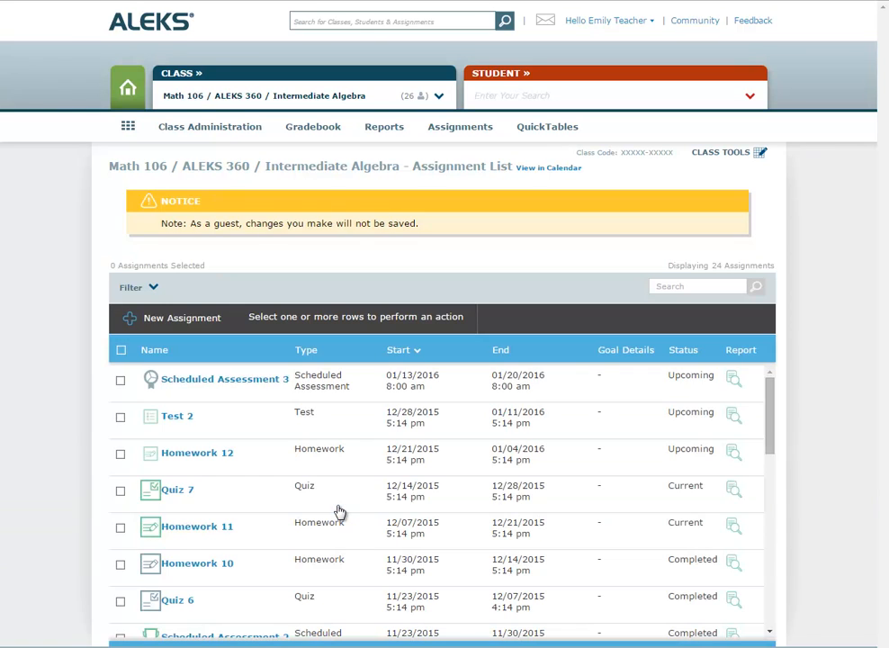
left_click(176, 320)
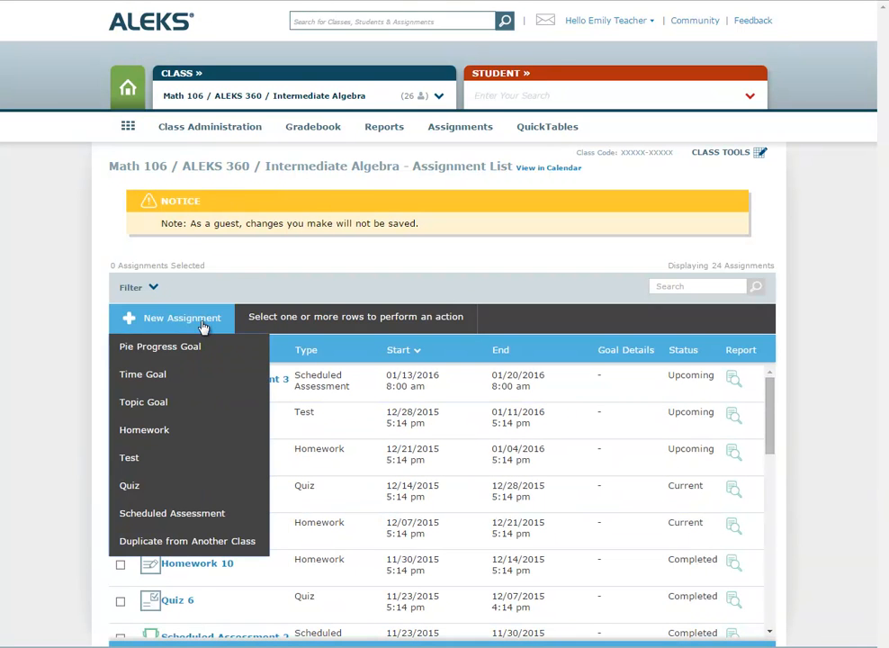
left_click(196, 445)
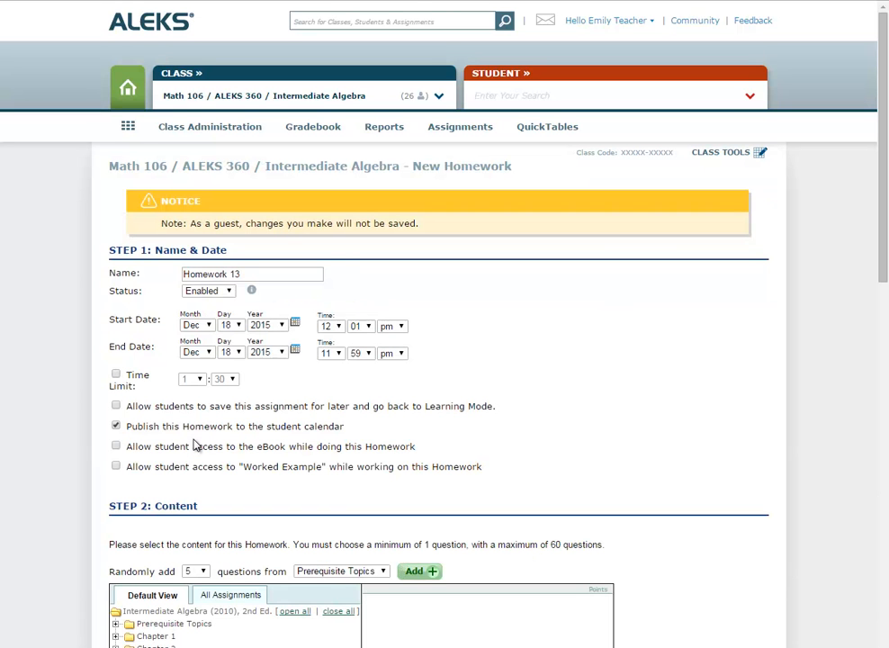
scroll(195, 446, "down", 2)
left_click(166, 467)
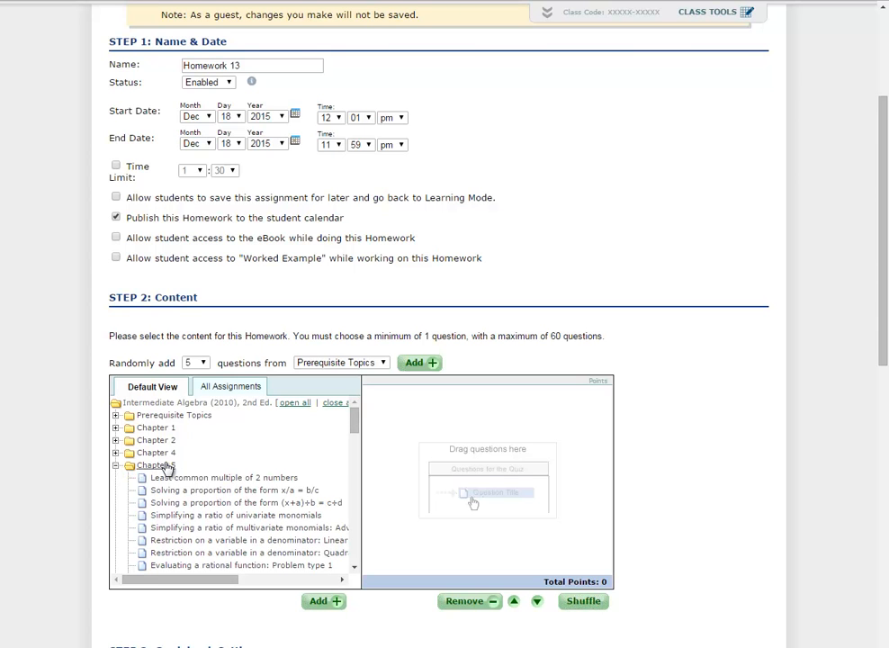
left_click_drag(149, 491, 384, 501)
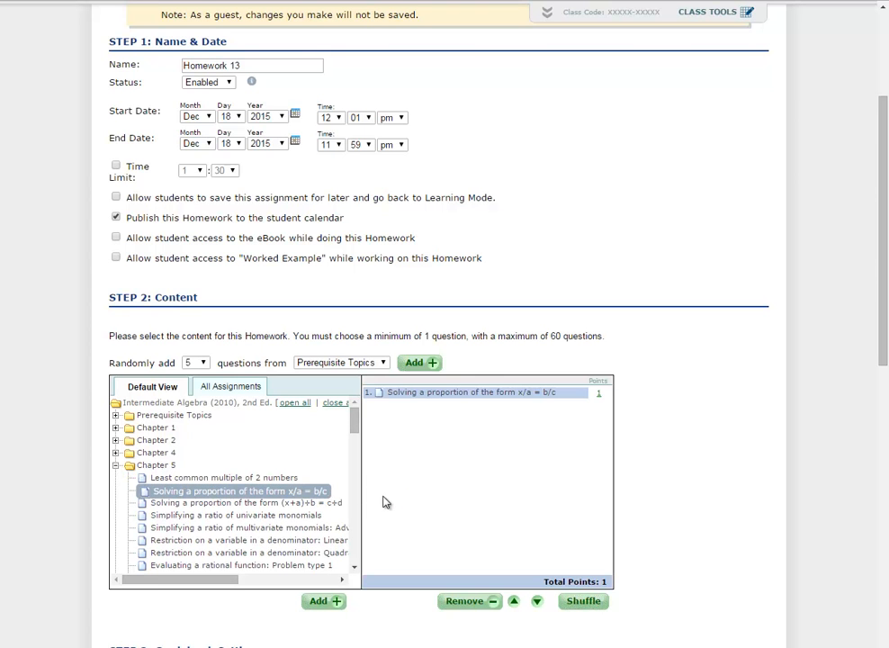
left_click_drag(155, 515, 458, 515)
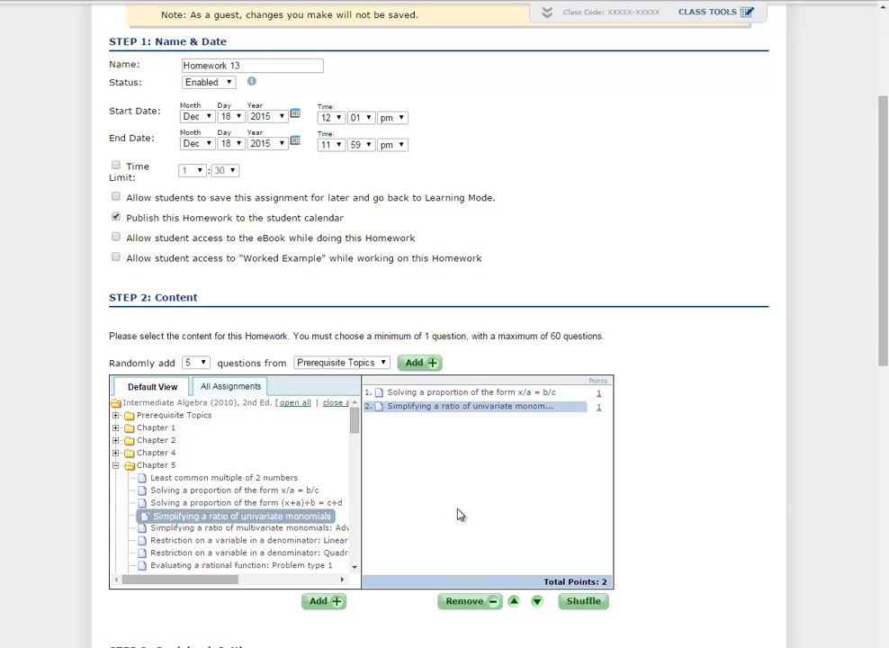
scroll(457, 514, "down", 8)
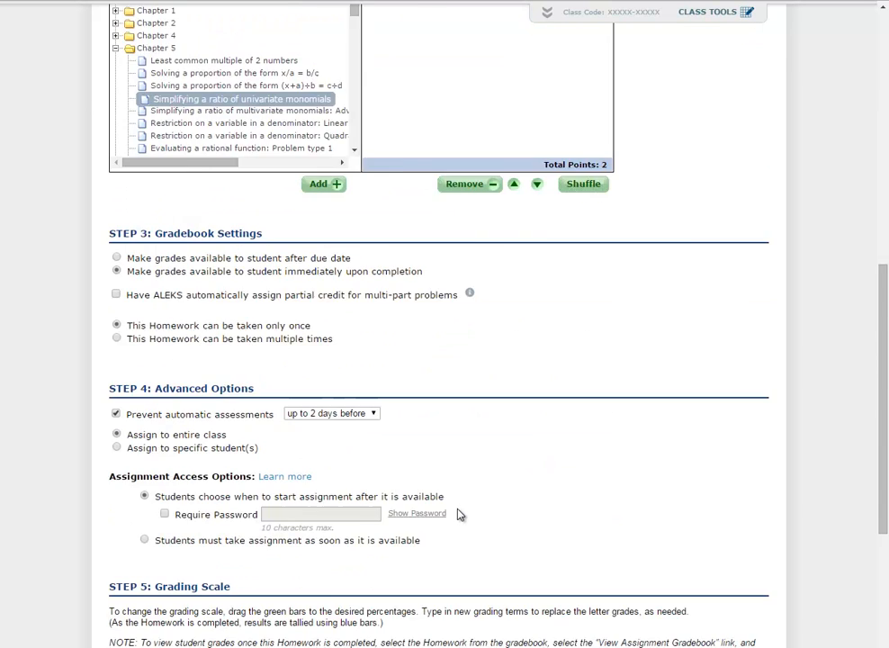
left_click(741, 611)
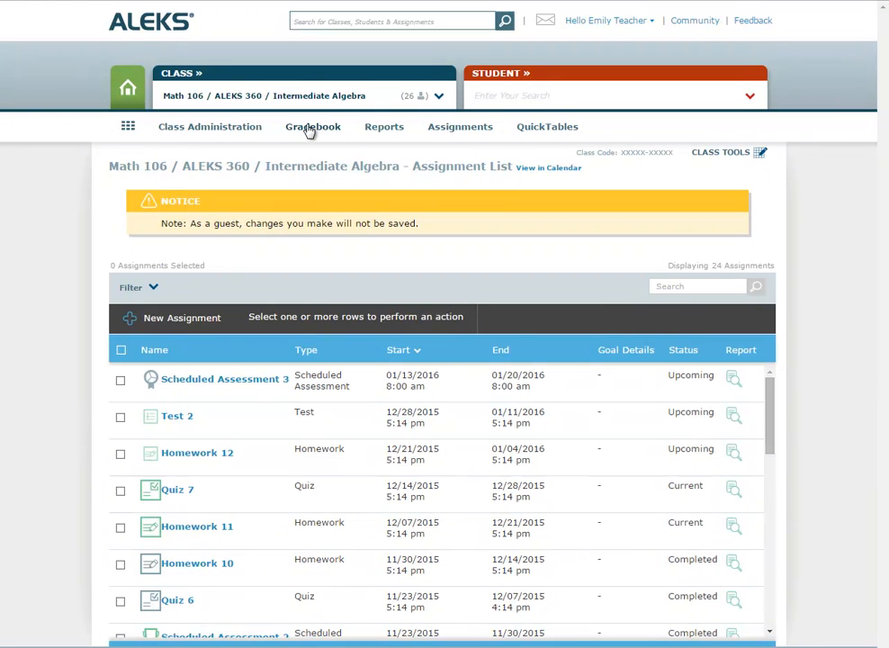
Step: Open the Objective Weight page from Gradebook Setup, showing eight chapter objectives at 10 points
mouse_move(306, 133)
left_click(215, 191)
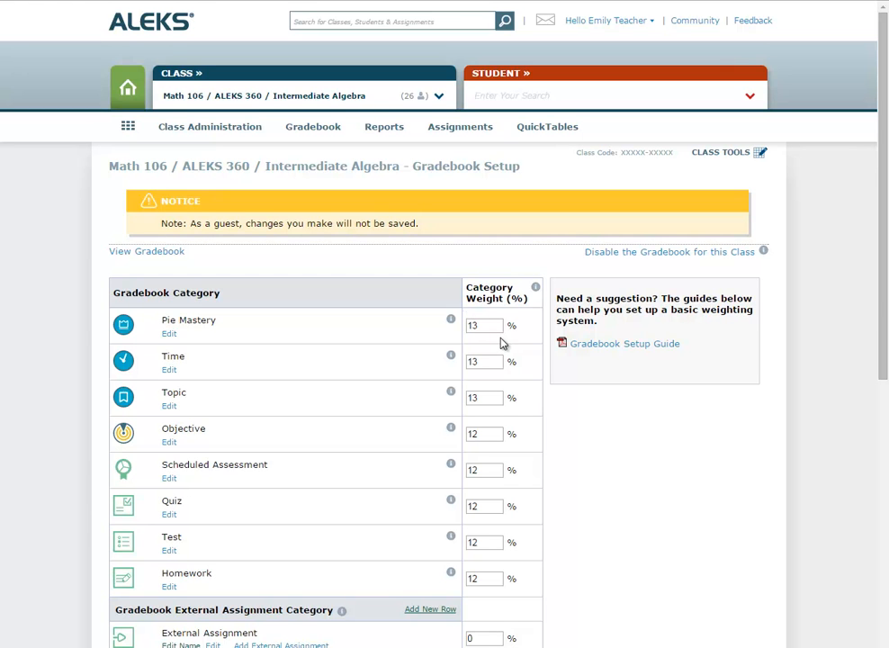
scroll(502, 343, "down", 3)
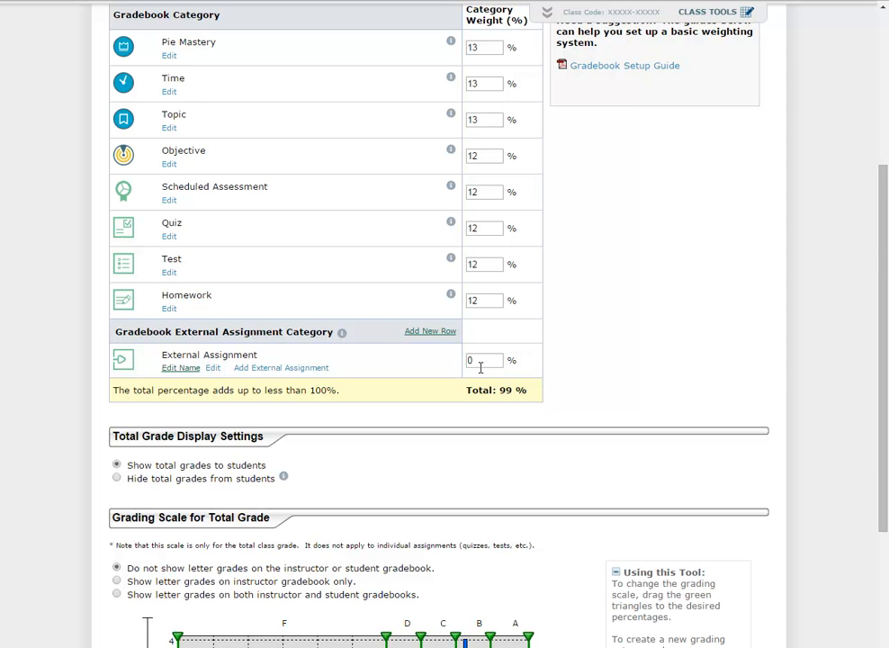
left_click(170, 166)
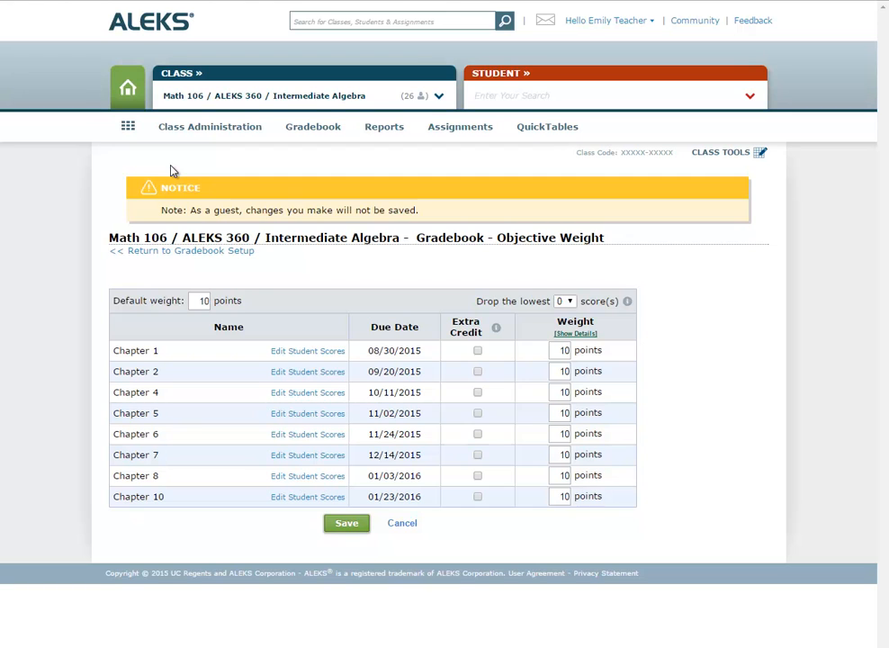
Step: Show objective weight details (12.5% of category, 1.5% of total), then return to Gradebook Setup
left_click(575, 335)
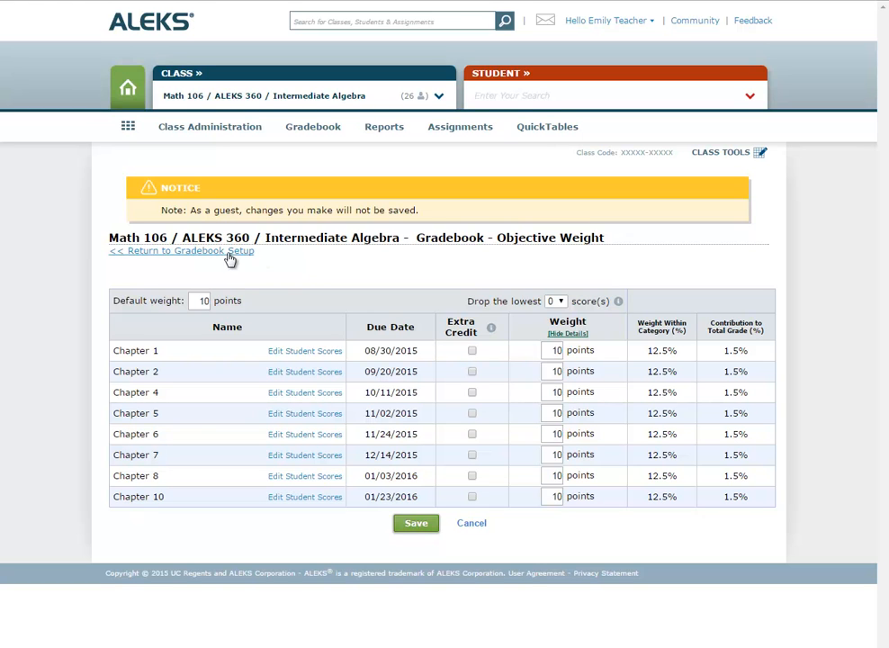
left_click(138, 254)
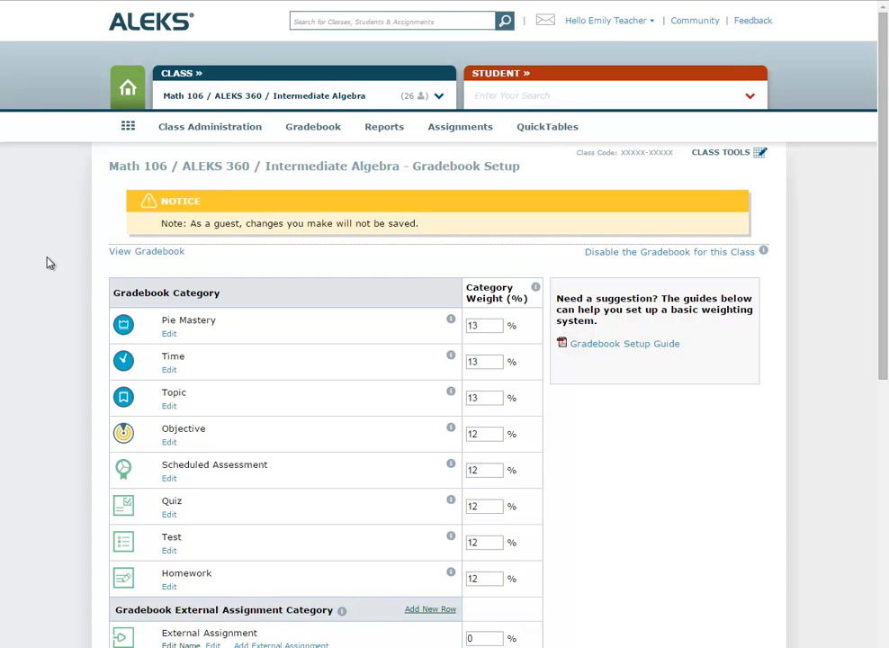
Step: Add a 'Mid-term' external assignment dated Dec 18, 2015 with a maximum score of 10
scroll(50, 262, "down", 3)
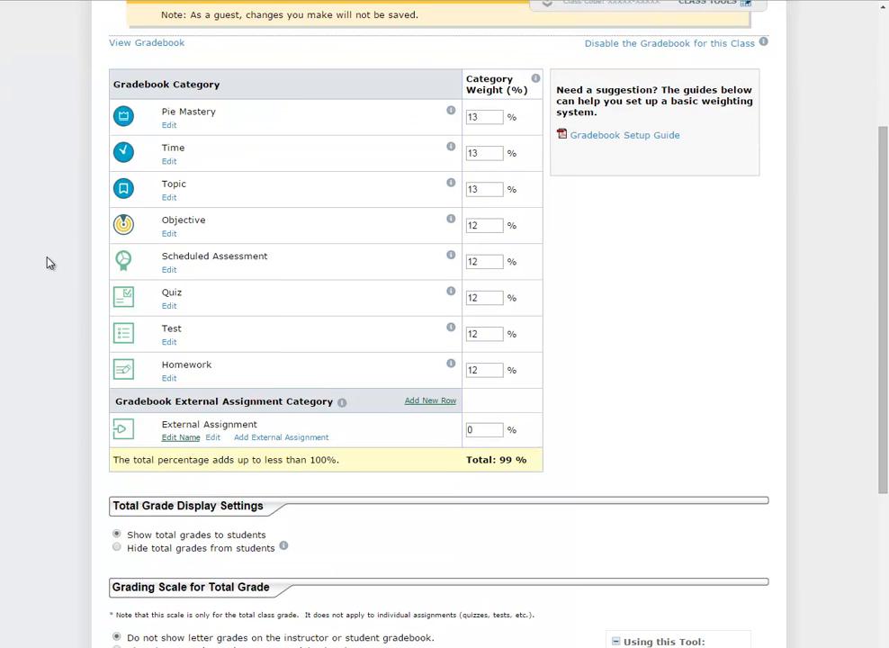
left_click(304, 441)
left_click(329, 326)
type("Mid-term")
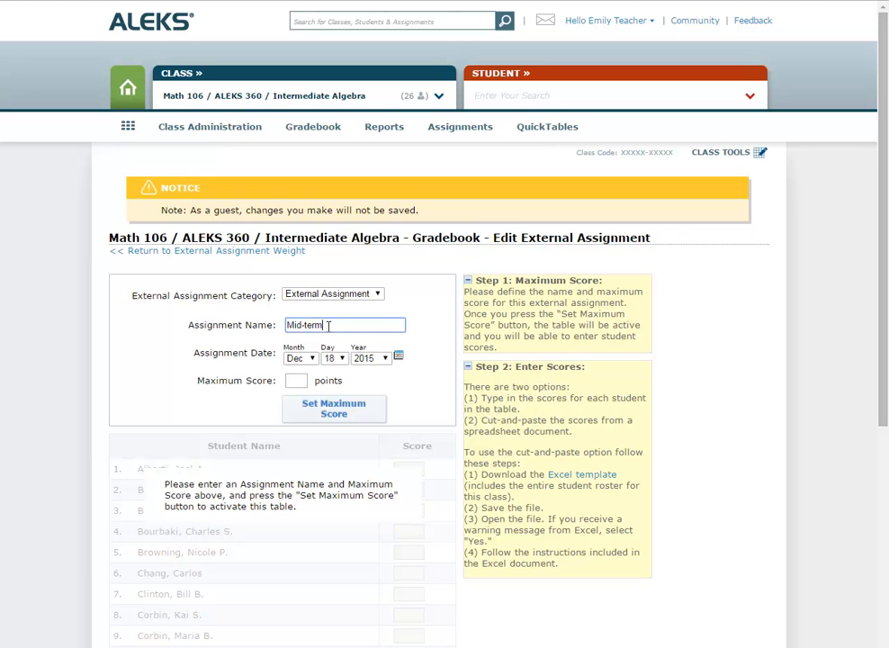
left_click(294, 380)
type("10")
left_click(354, 413)
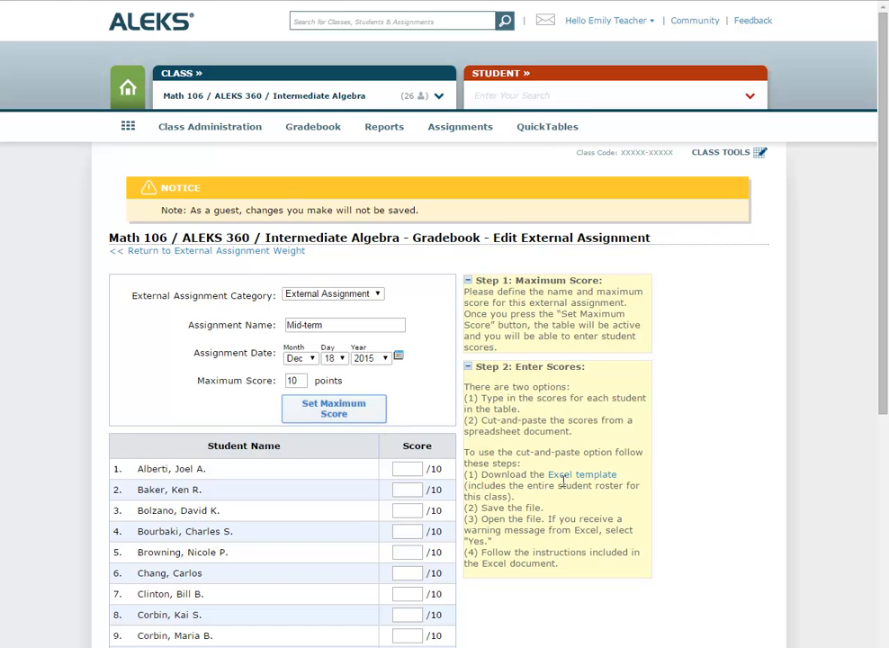
scroll(562, 481, "down", 5)
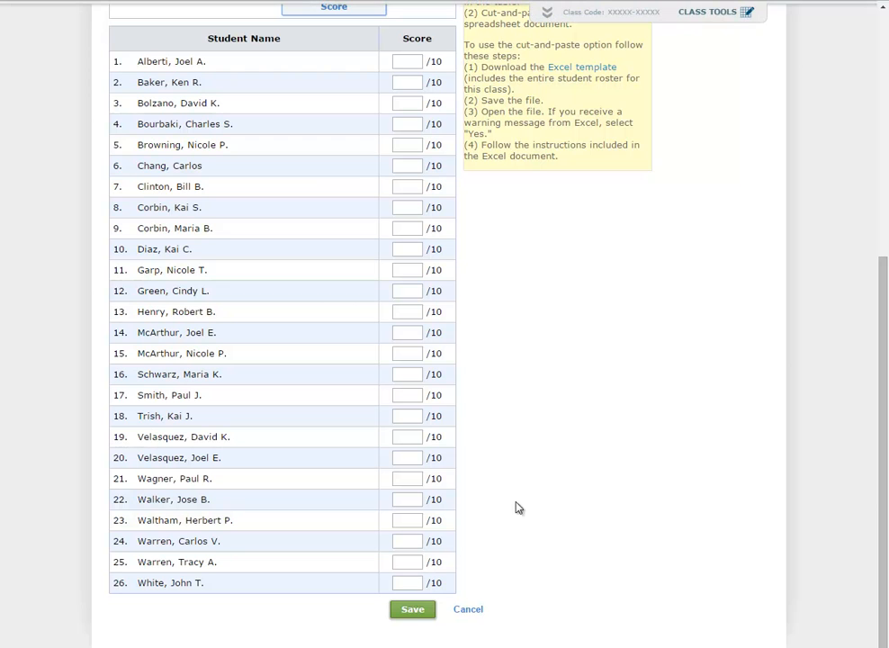
Step: Save the Mid-term assignment and go back to the Gradebook Setup page
left_click(425, 610)
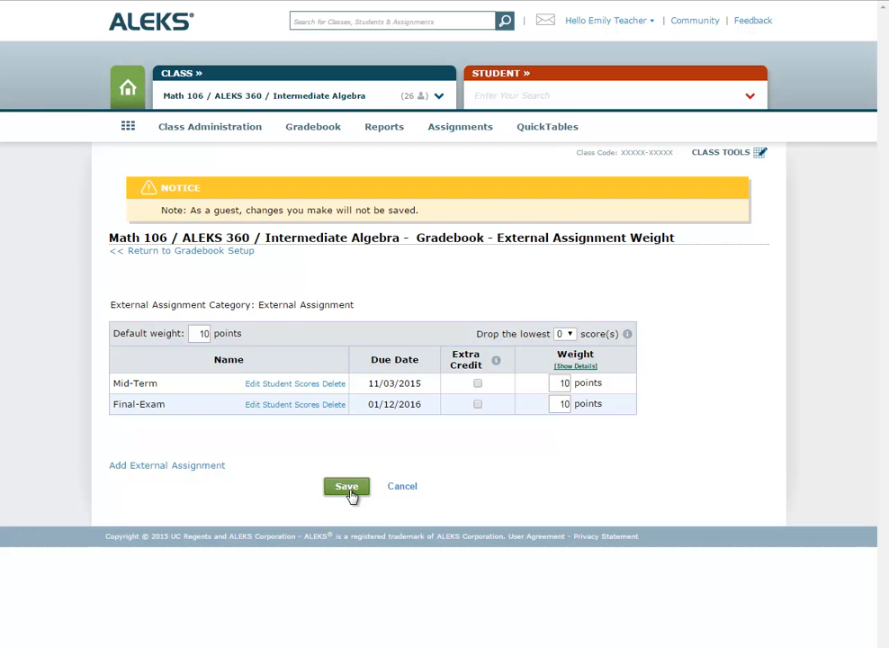
left_click(213, 252)
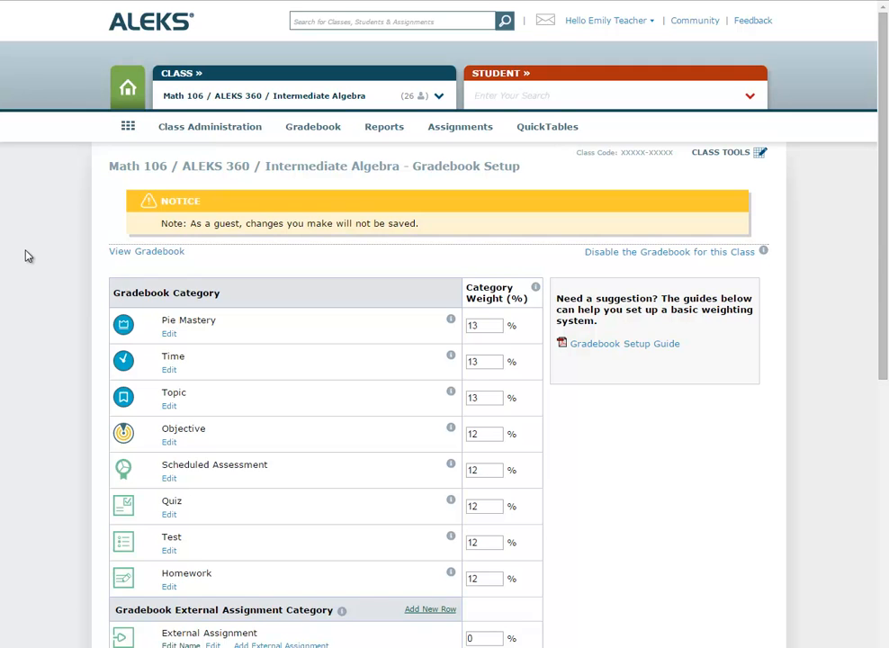
Step: Drag the 60 marker to 0 on the grading scale so D covers 0–70
scroll(55, 276, "down", 3)
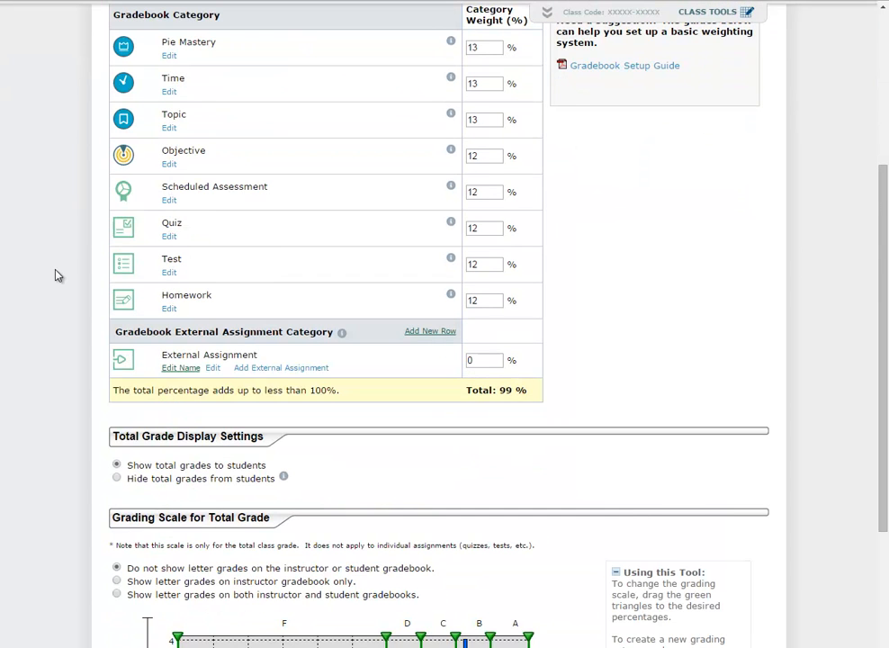
scroll(55, 276, "down", 1)
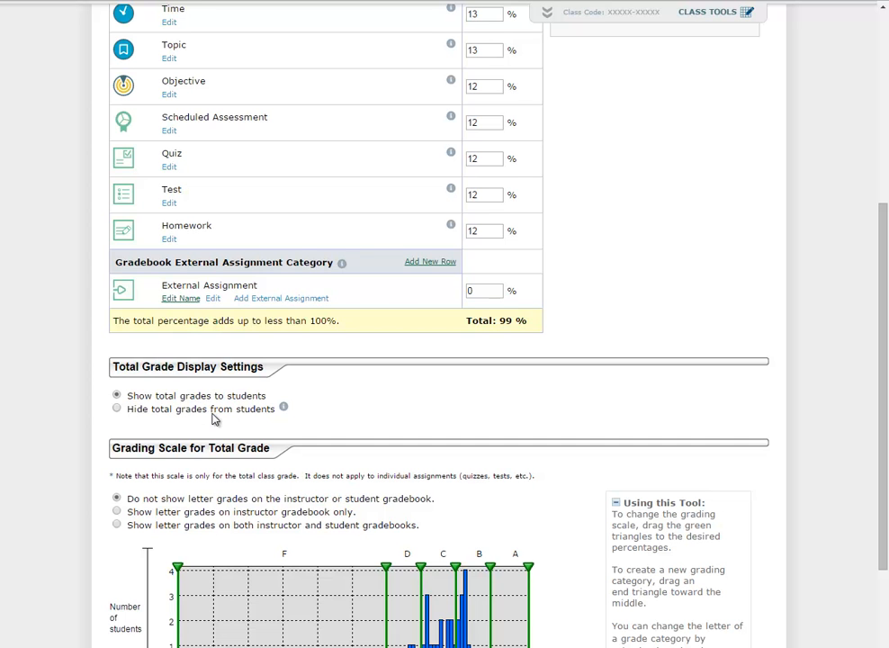
scroll(214, 418, "down", 2)
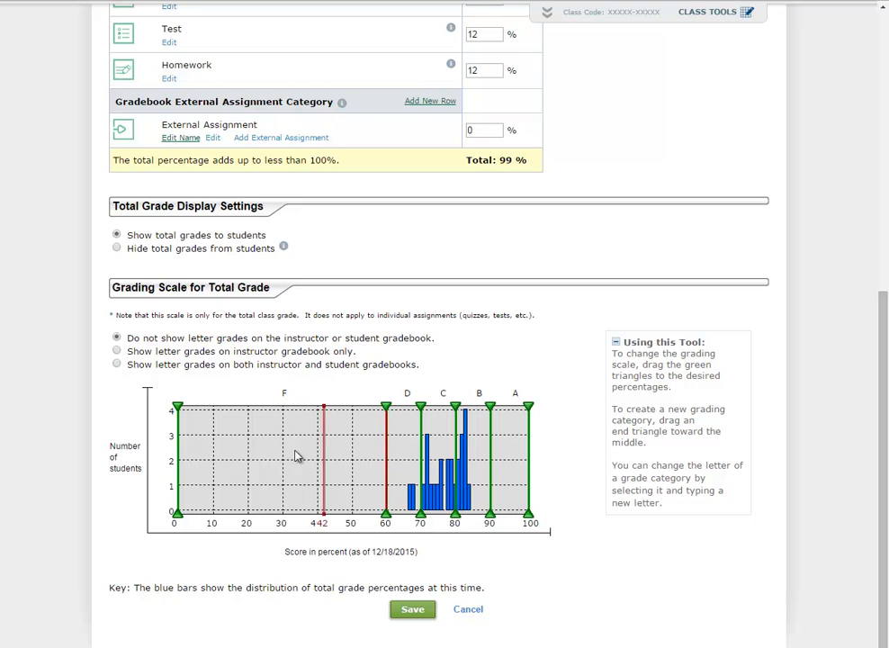
left_click_drag(175, 448, 176, 447)
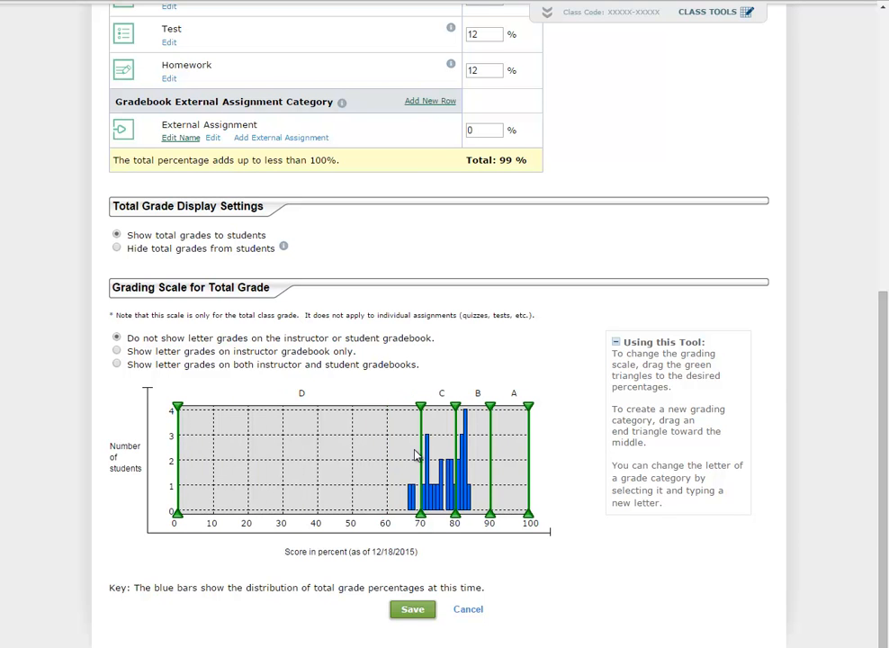
Step: Rename the C grade band (70–80%) to 'pass'
left_click(445, 395)
type("pass")
left_click(97, 398)
scroll(97, 402, "up", 5)
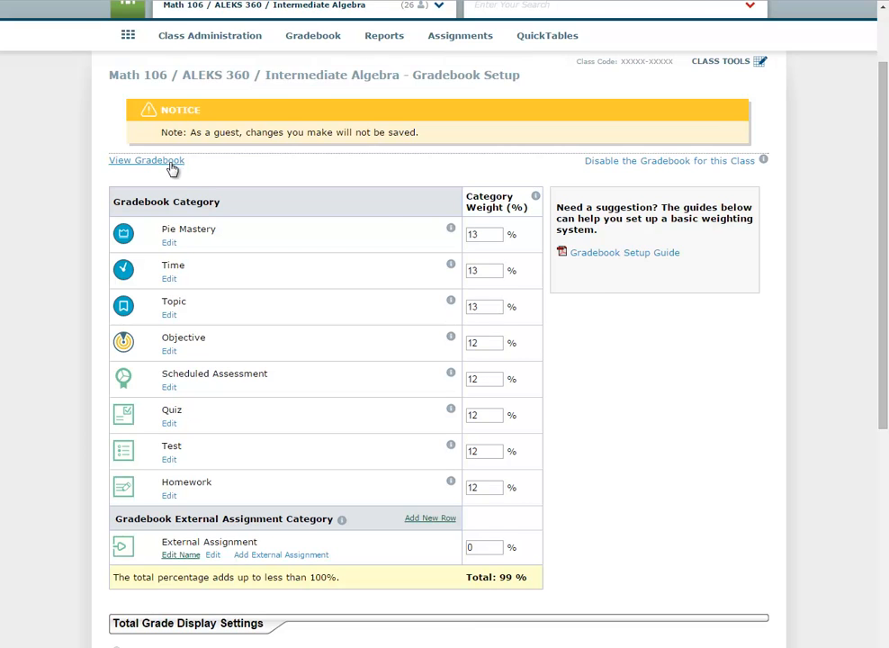
scroll(285, 113, "up", 1)
Step: Open the Class Gradebook and check its Show and Group Filter options and Time - Week 1 column
mouse_move(272, 119)
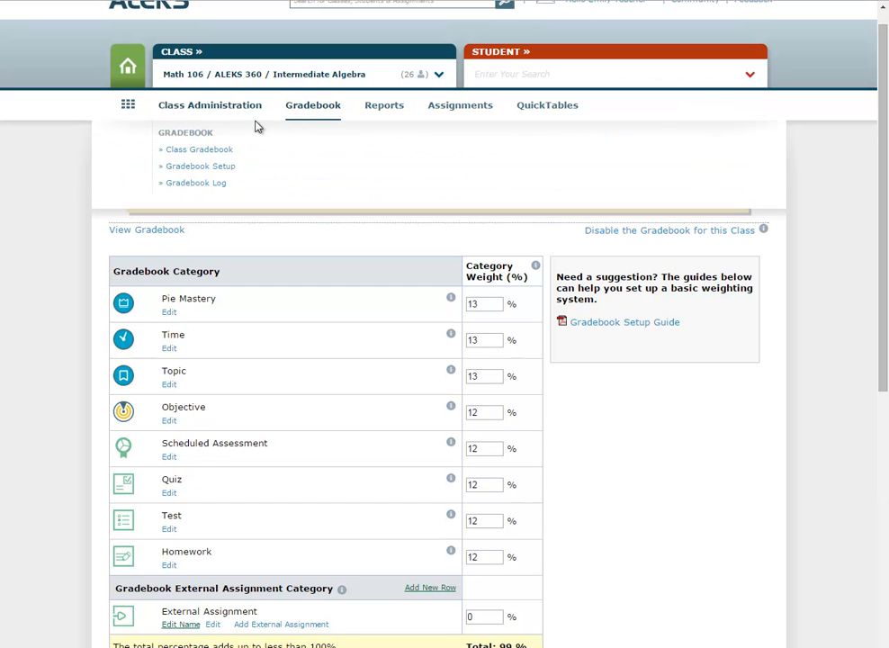
left_click(199, 150)
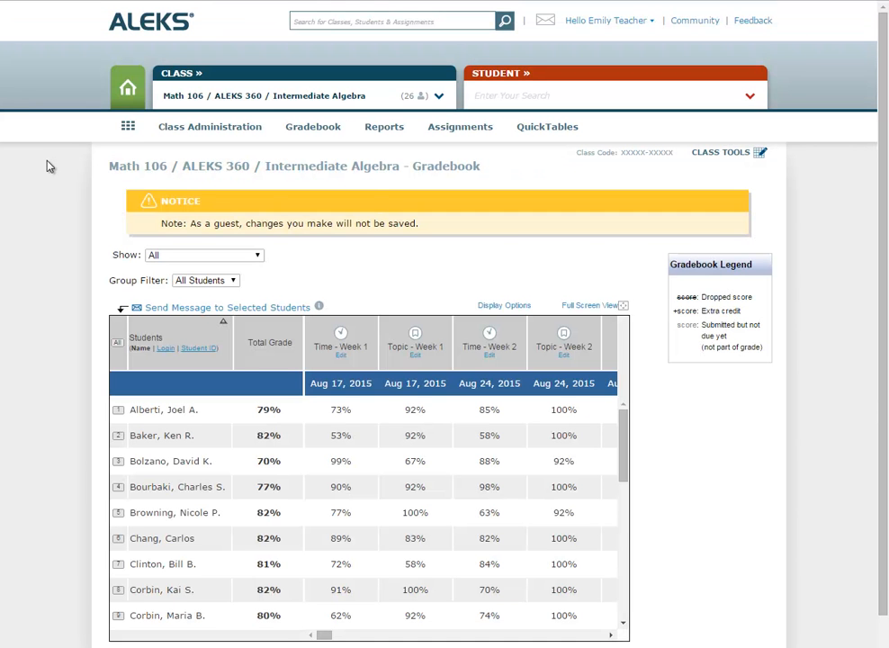
scroll(49, 167, "down", 1)
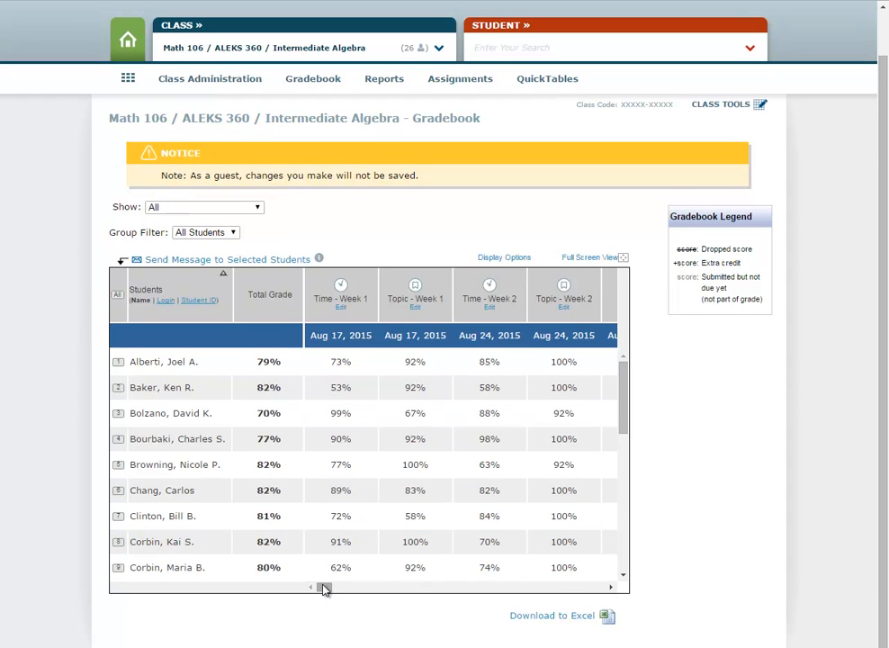
mouse_move(322, 587)
left_mouse_down()
mouse_move(341, 594)
mouse_move(313, 596)
left_mouse_up()
left_click(213, 233)
left_click(213, 208)
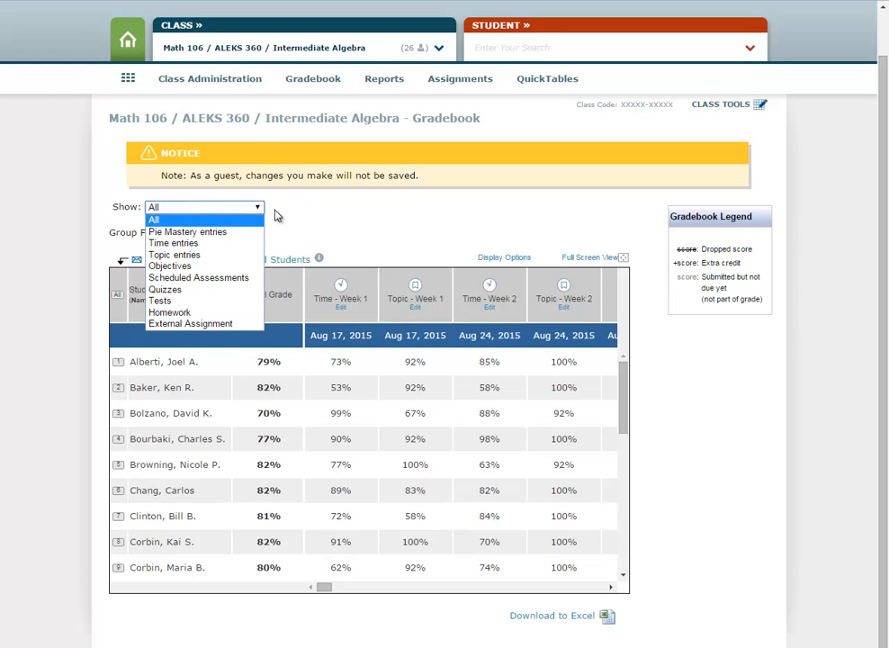
left_click(308, 216)
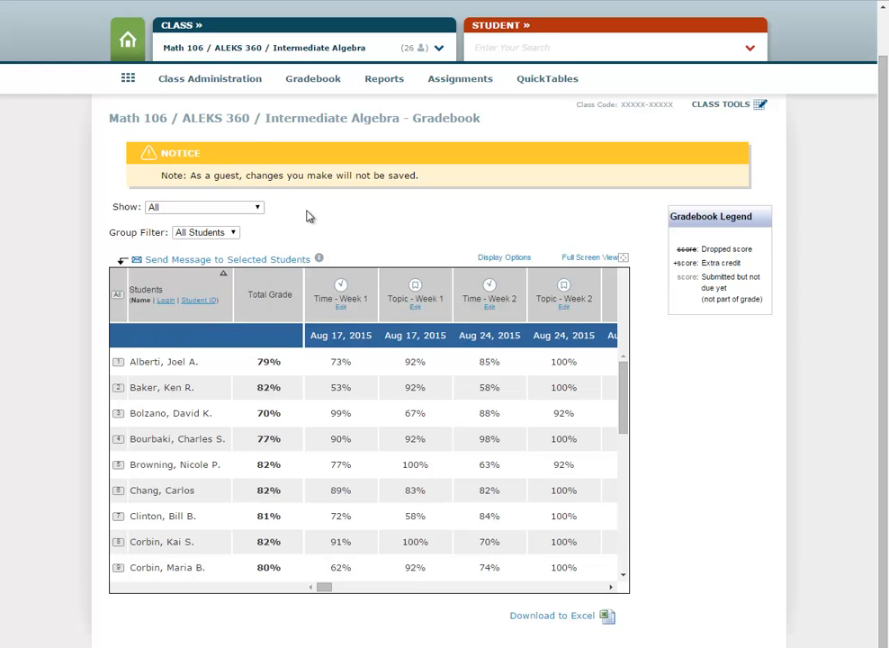
mouse_move(342, 311)
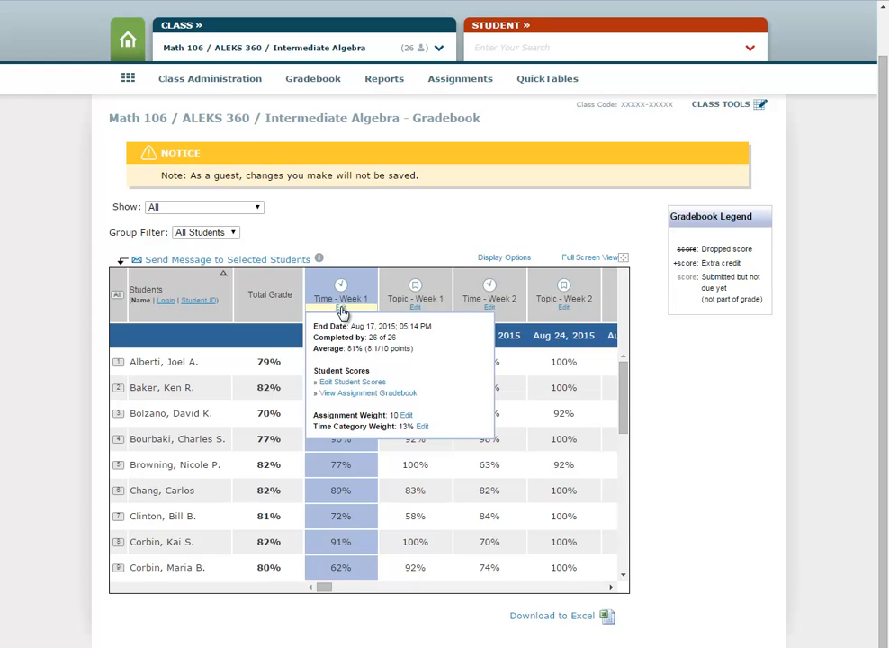
Step: Keep All Students, scroll to the January 2016 columns, then switch to the ALEKS home page
left_click(217, 235)
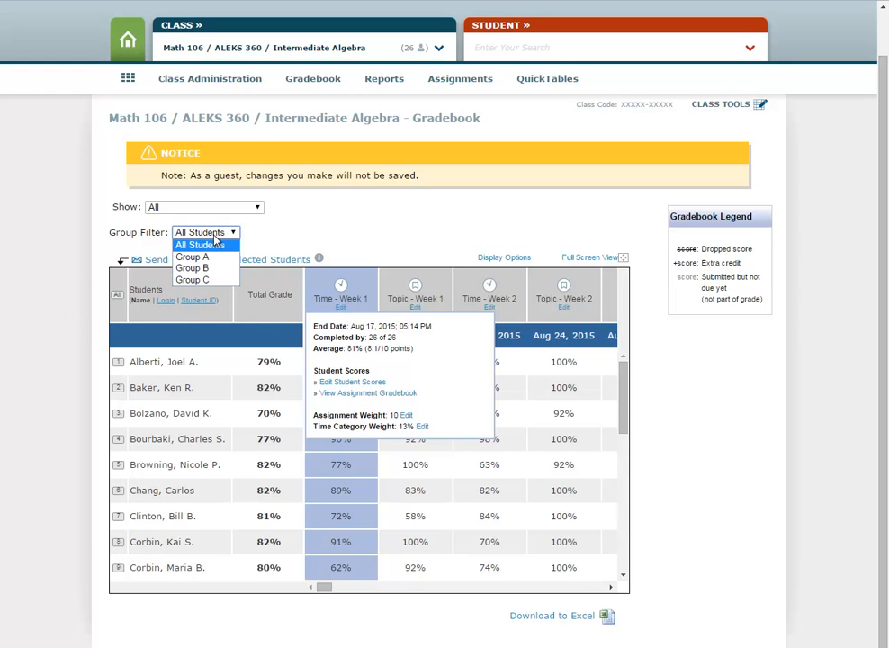
left_click(137, 311)
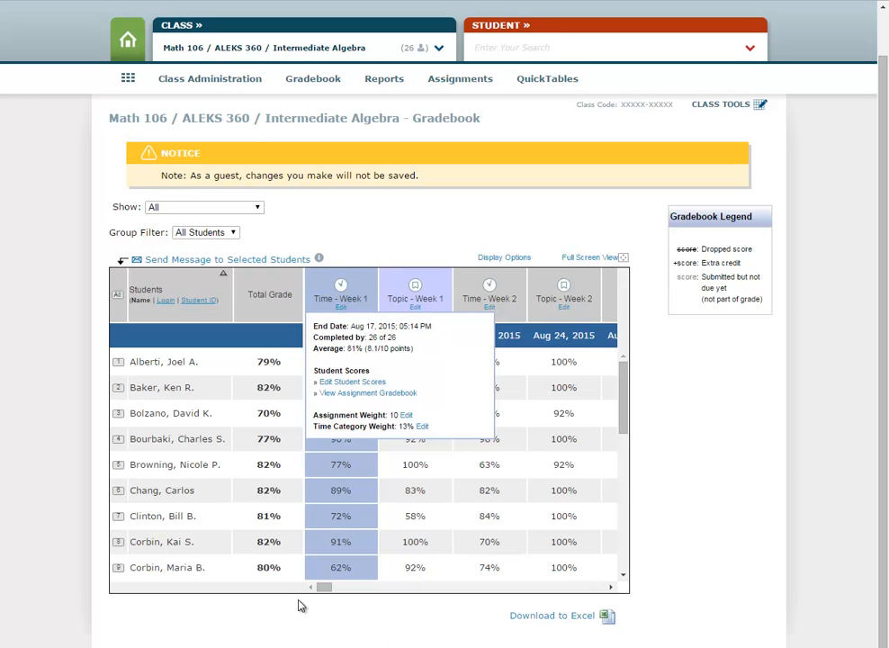
left_click(325, 590)
left_click_drag(325, 592, 619, 598)
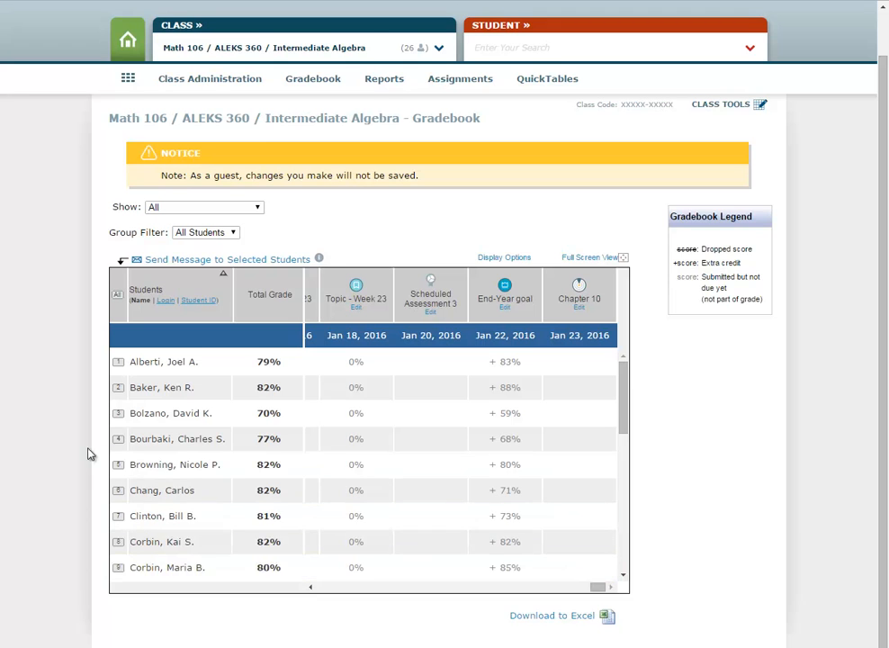
scroll(29, 381, "up", 1)
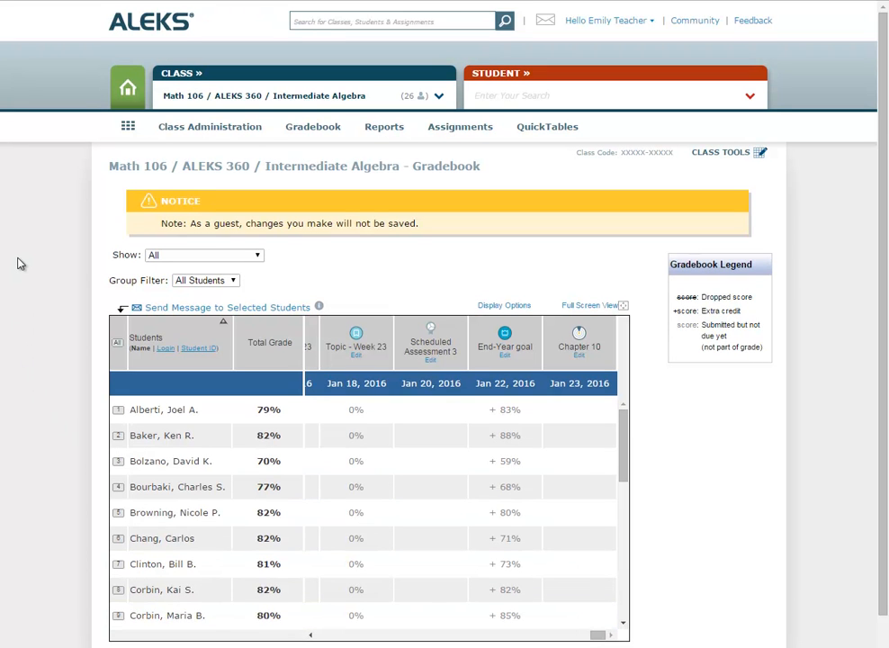
left_click(91, 1)
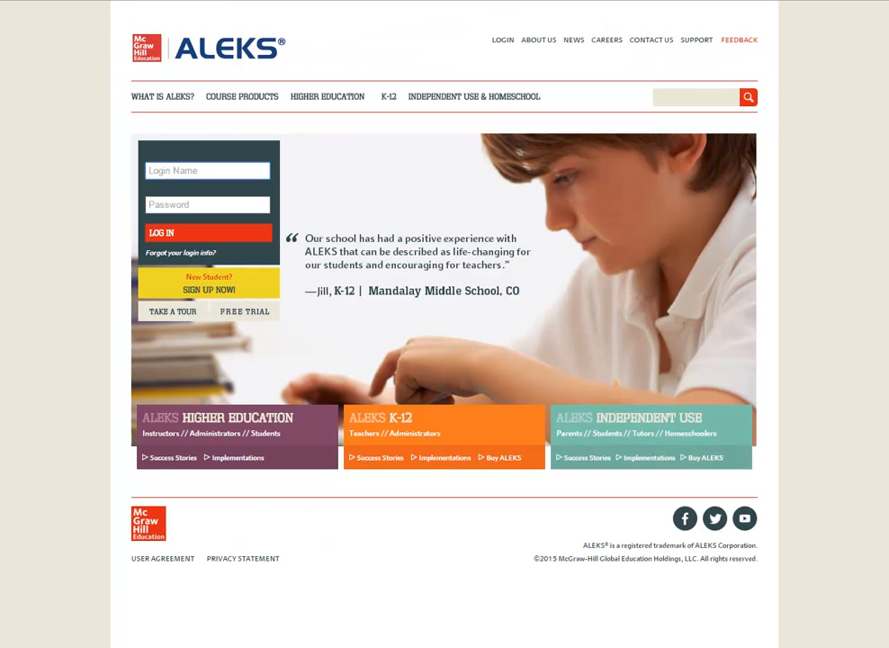